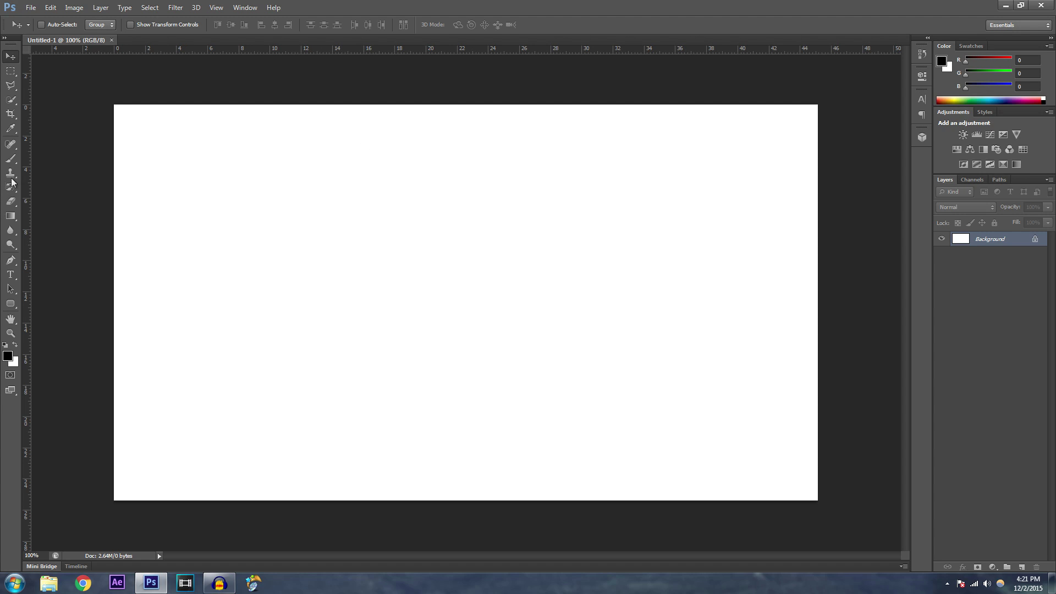
Add Layer 1 as a new empty layer above the white Background.
left_click(1021, 567)
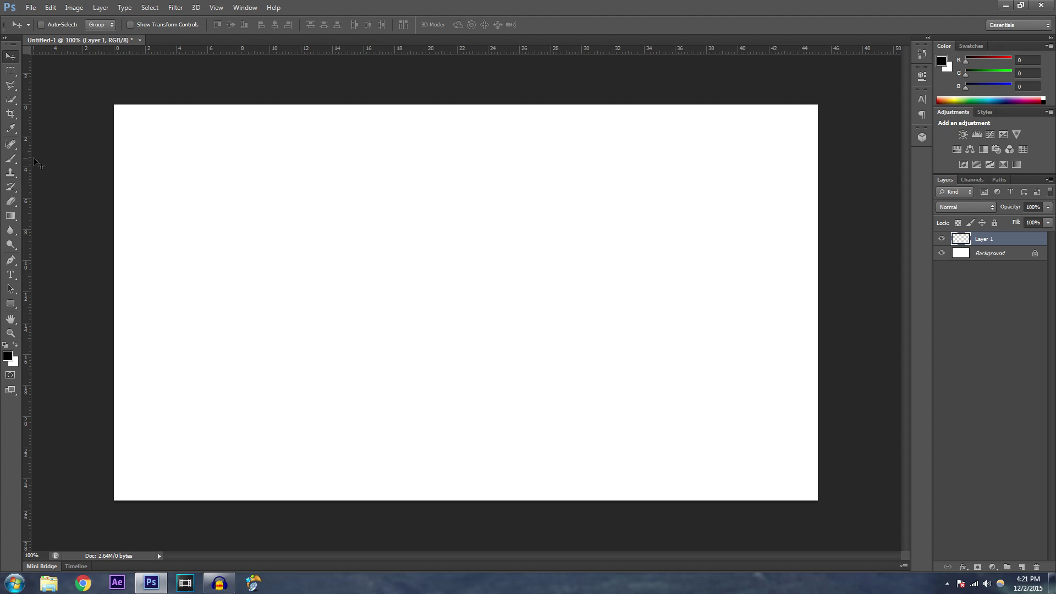
Draw a closed angular selection with the Polygonal Lasso on Layer 1.
left_click(11, 86)
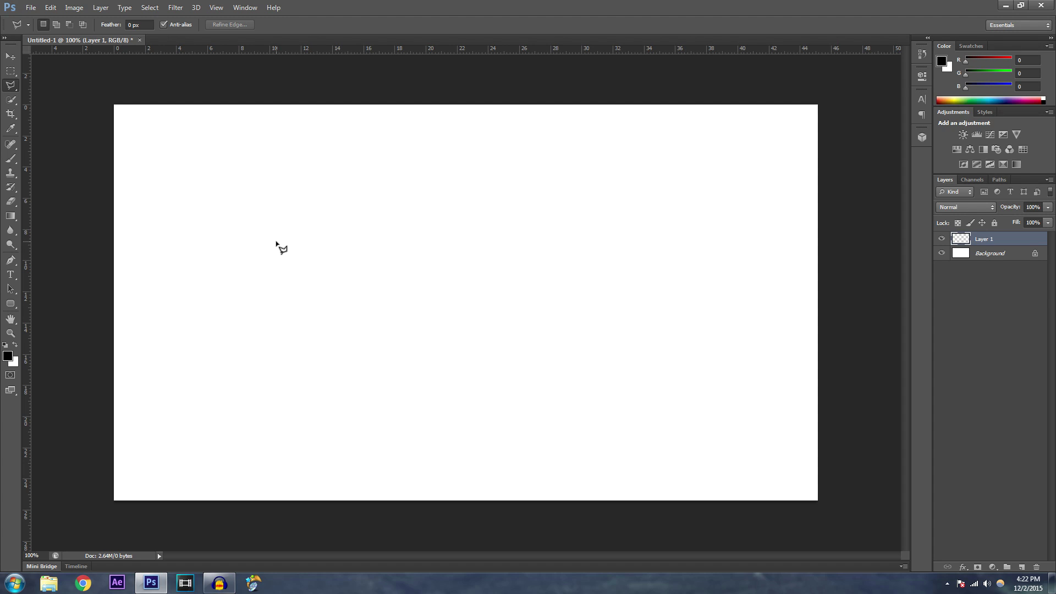
left_click(302, 302)
left_click(334, 240)
left_click(406, 221)
left_click(439, 137)
left_click(558, 182)
left_click(468, 370)
left_click(480, 211)
left_click(409, 275)
left_click(435, 416)
left_click(362, 326)
left_click(268, 365)
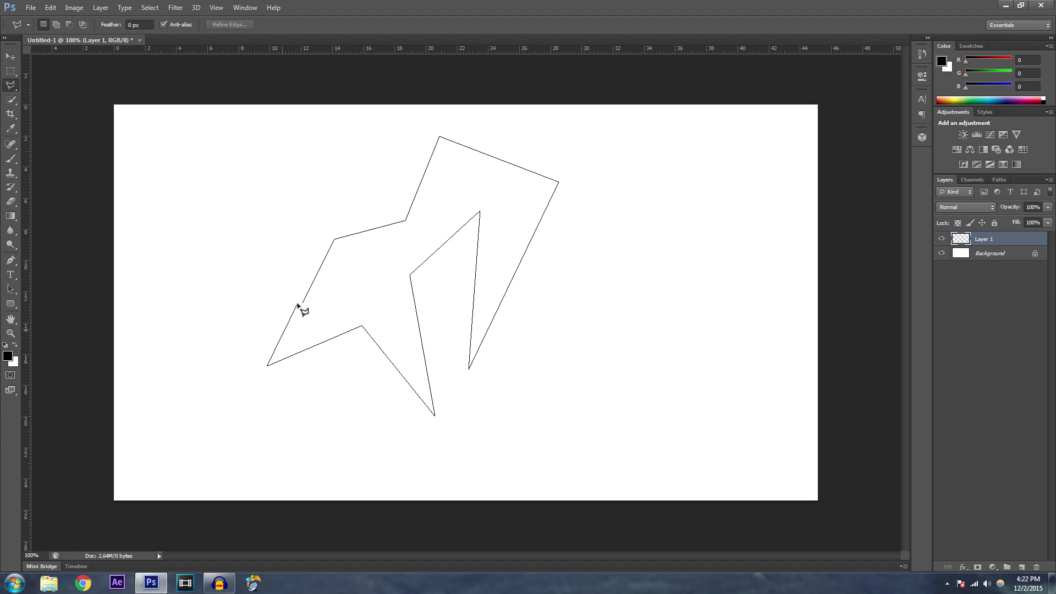
left_click(302, 304)
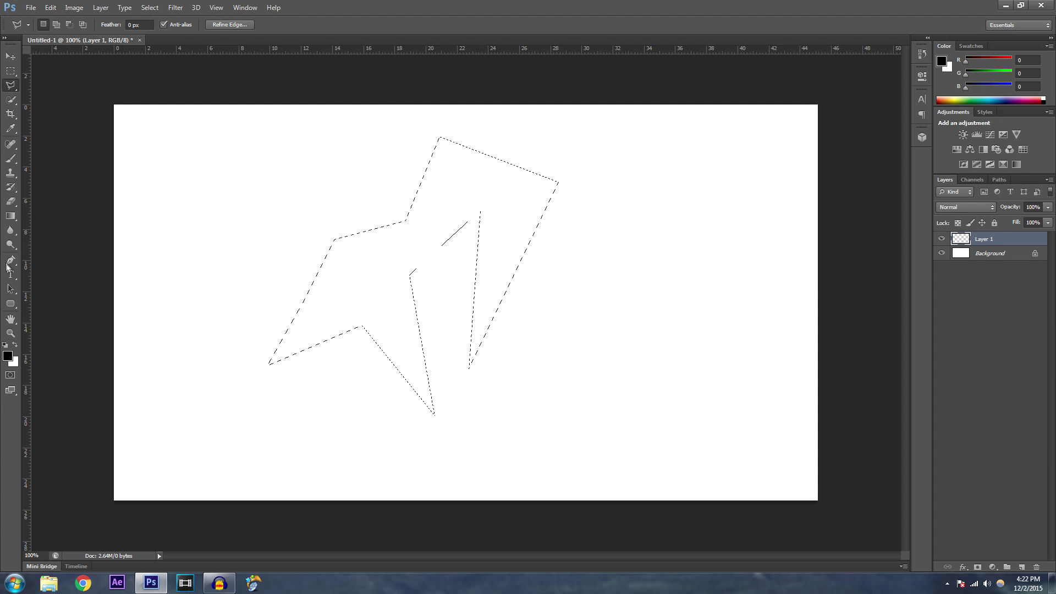
Paint the selection solid black with the Brush, then edit the foreground colour's red value.
key("b")
mouse_move(192, 349)
left_mouse_down()
mouse_move(94, 342)
mouse_move(318, 389)
mouse_move(362, 232)
mouse_move(478, 168)
left_mouse_up()
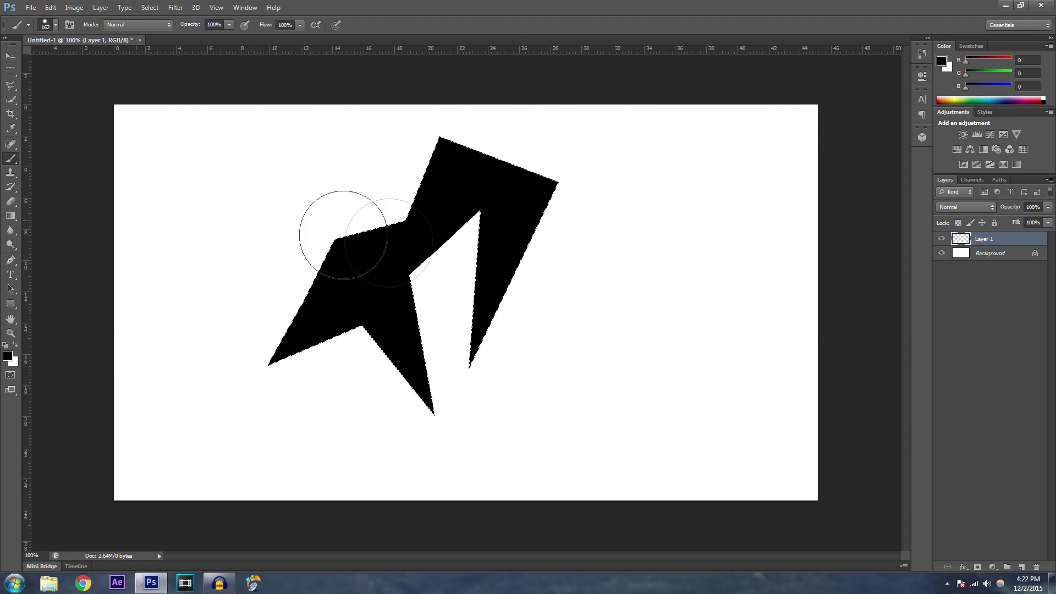
left_click(8, 355)
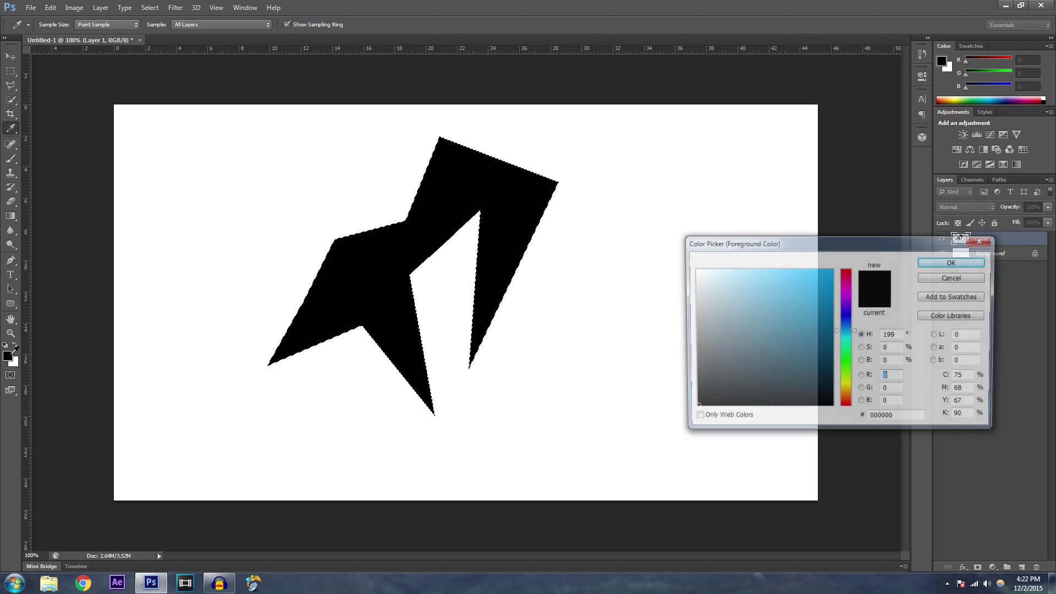
left_click(894, 377)
Set the colour to red and convert Layer 1 and Layer 1 copy into one smart object.
type("0")
left_click(845, 269)
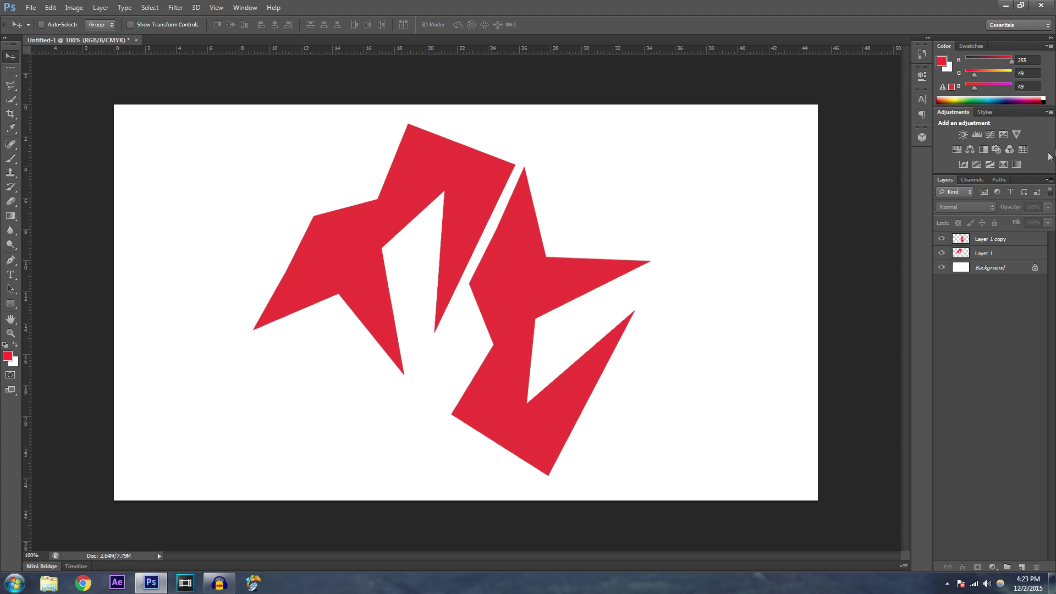
left_click(1019, 256)
left_click(1029, 242, "shift")
right_click(1030, 242)
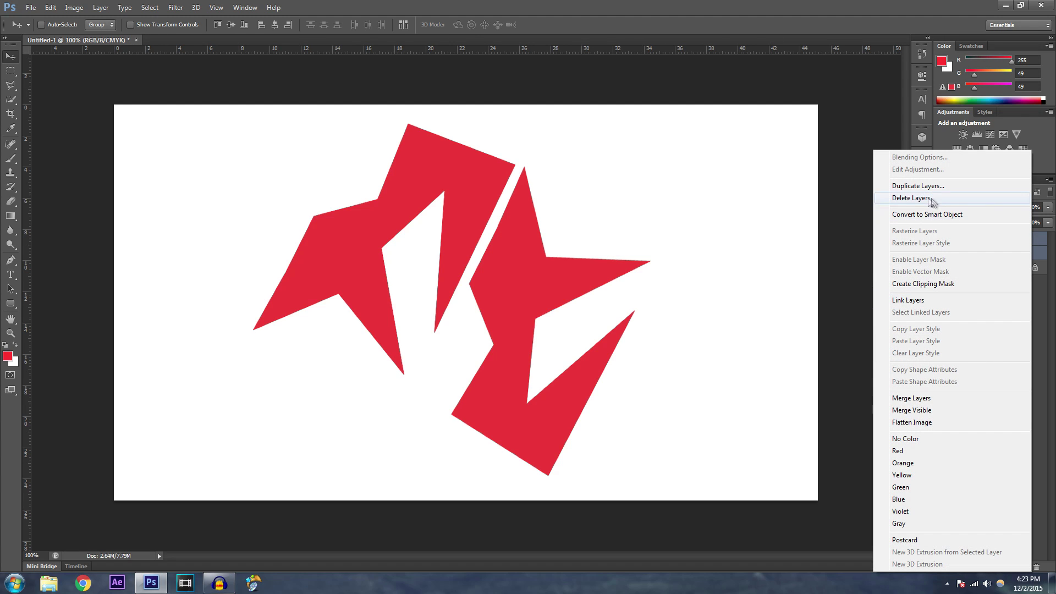
left_click(932, 214)
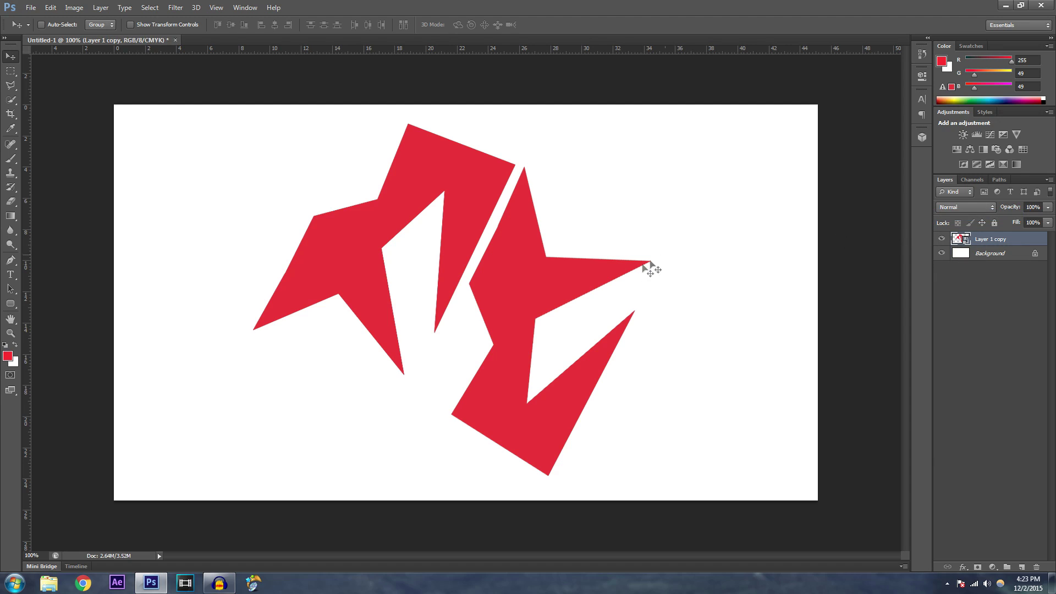
Check the logo and background visibility, then nudge the logo slightly left.
left_click(943, 239)
left_click(944, 239)
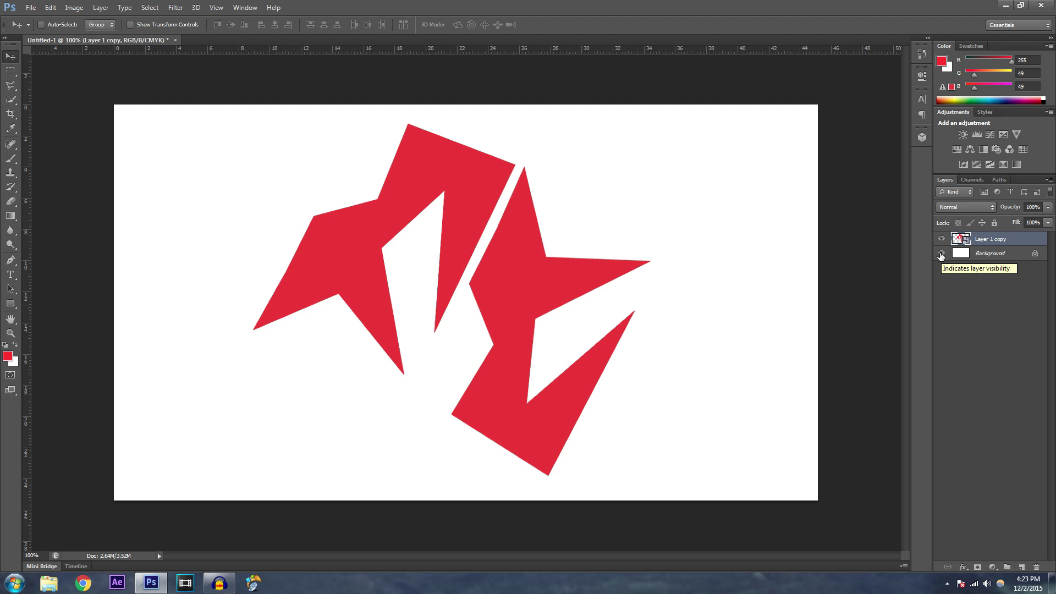
left_click(941, 254)
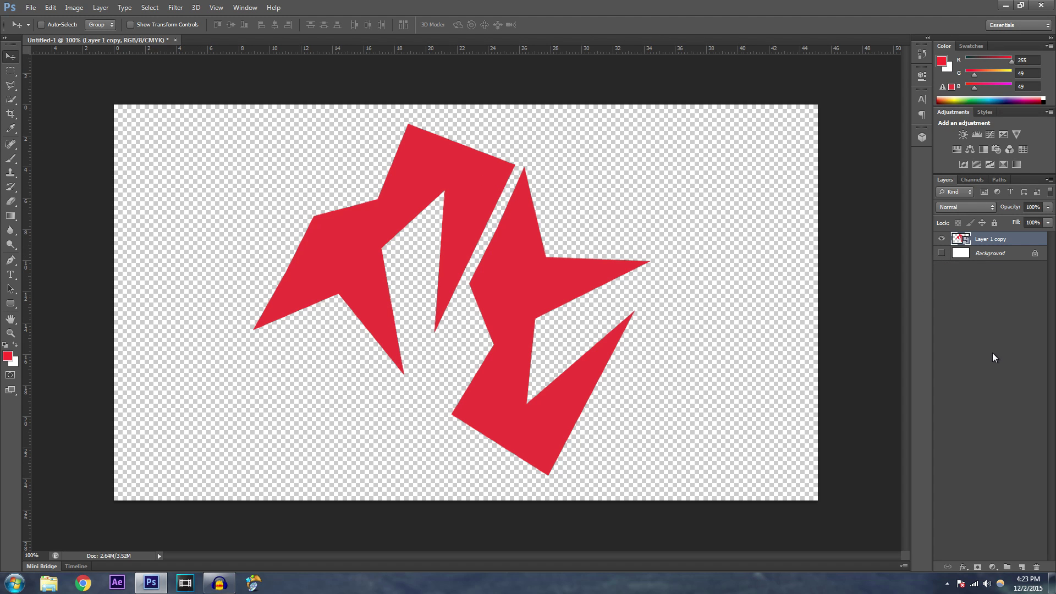
left_click(941, 253)
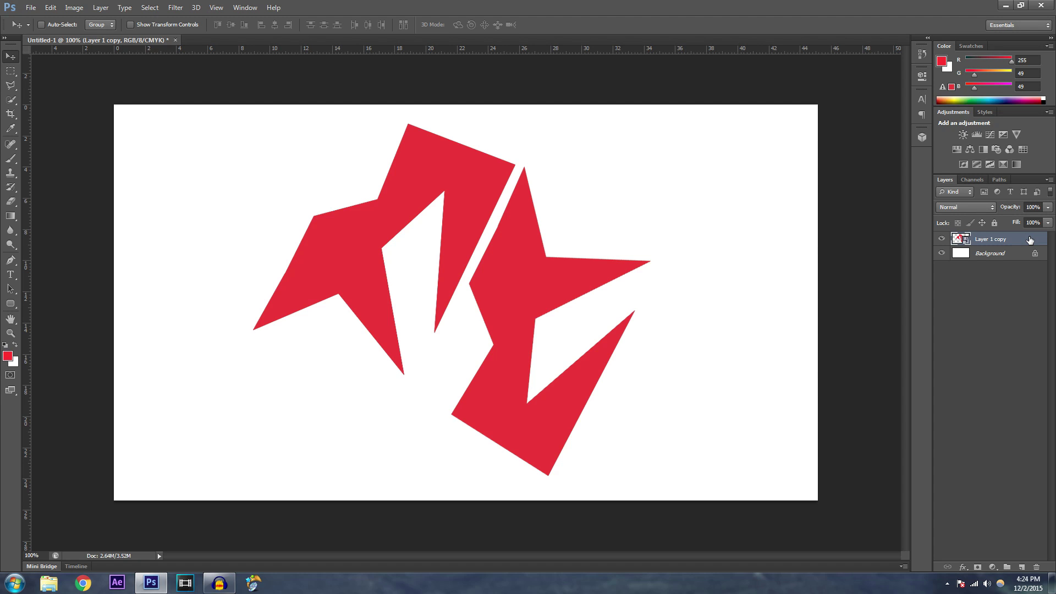
mouse_move(535, 297)
left_mouse_down()
mouse_move(585, 292)
mouse_move(523, 293)
left_mouse_up()
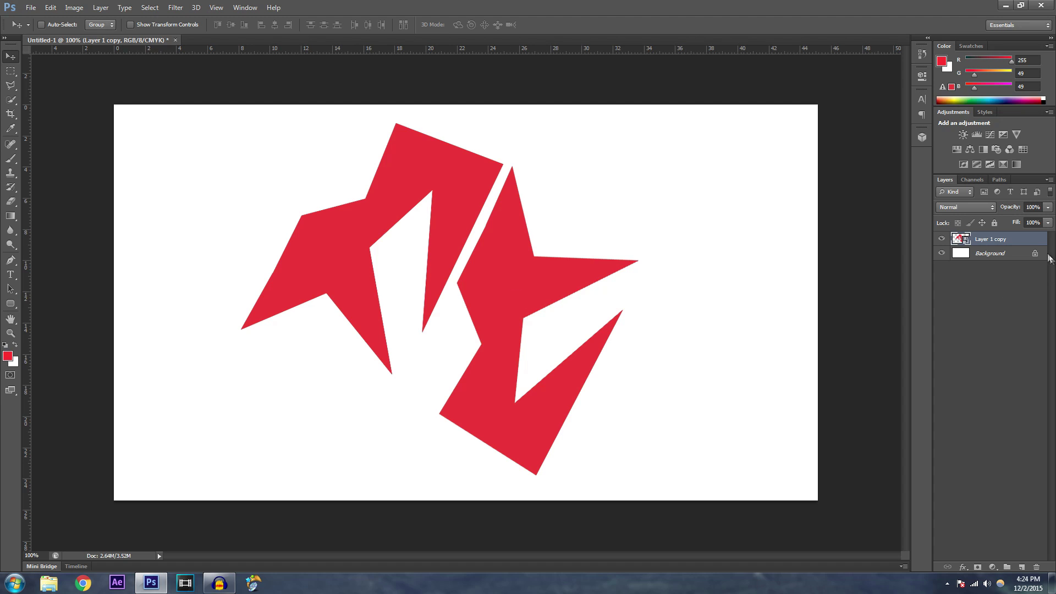
Duplicate the logo layer, hide the original and the background, and add a new empty layer.
key("ctrl+j")
left_click(941, 253)
left_click(942, 267)
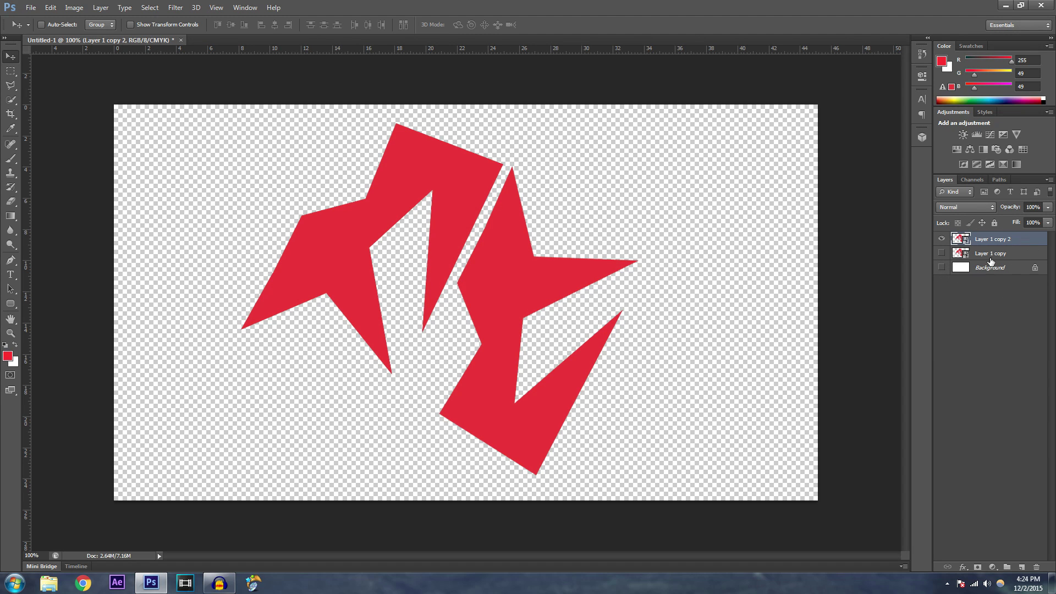
left_click(991, 254)
left_click(1021, 567)
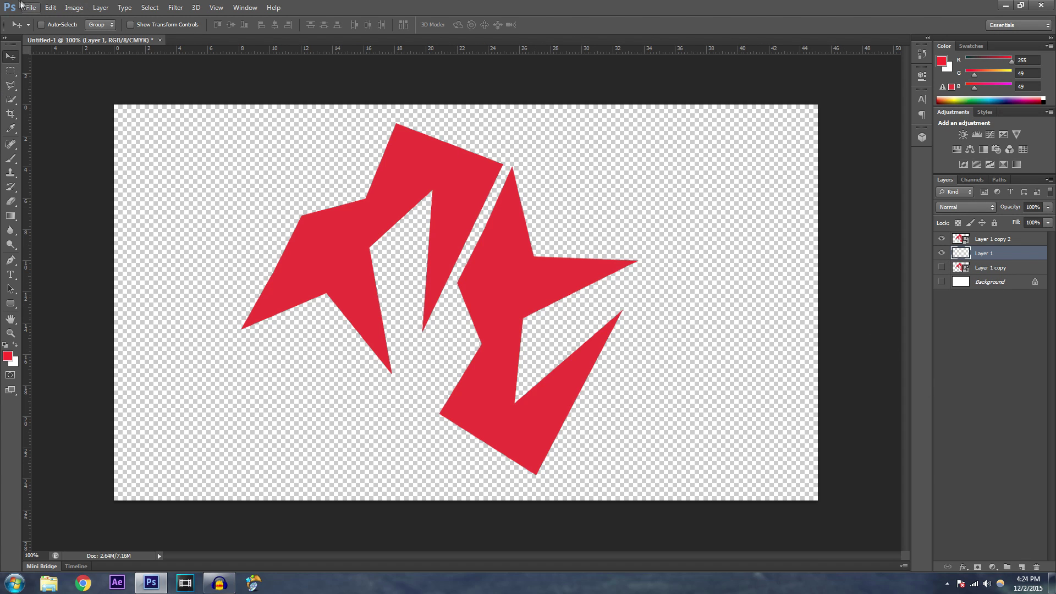
left_click(23, 6)
Place the Seatown_Gameplay_MW3 screenshot into the document and commit it.
left_click(61, 188)
scroll(511, 258, "down", 6)
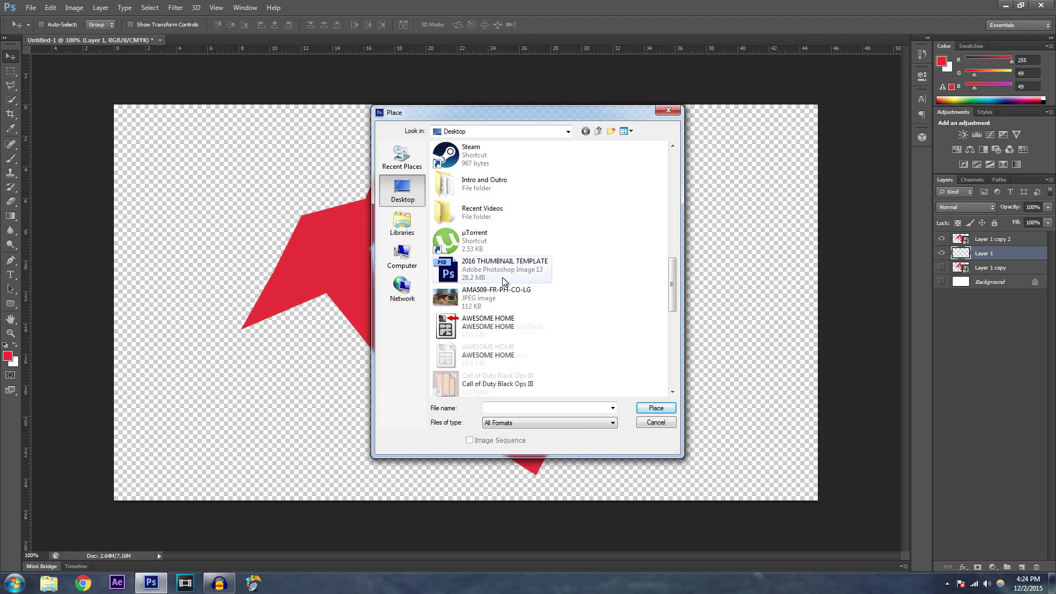
scroll(498, 297, "down", 10)
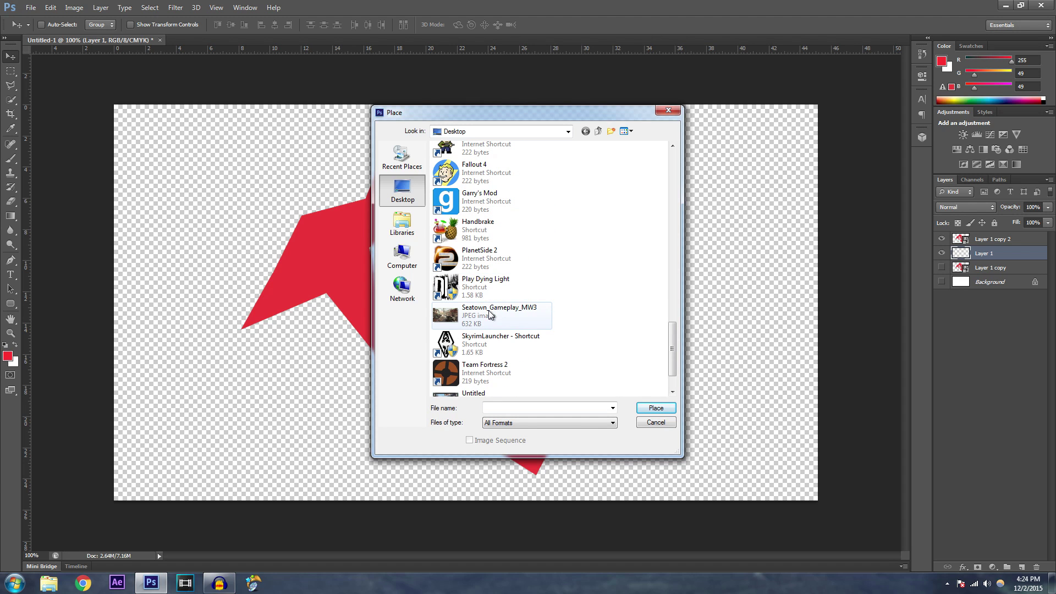
left_click(491, 315)
left_click(656, 408)
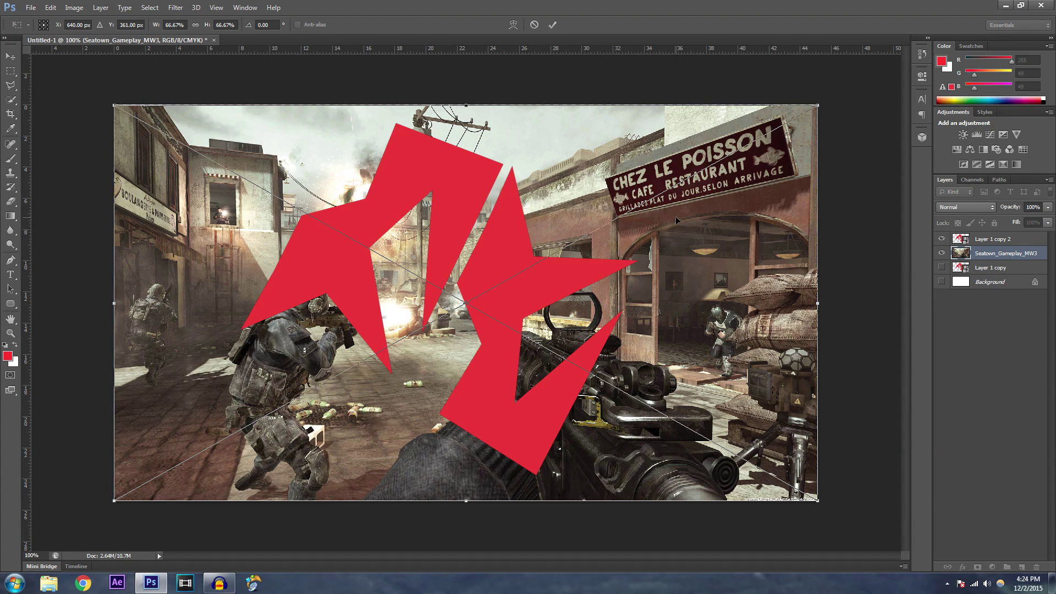
key("Return")
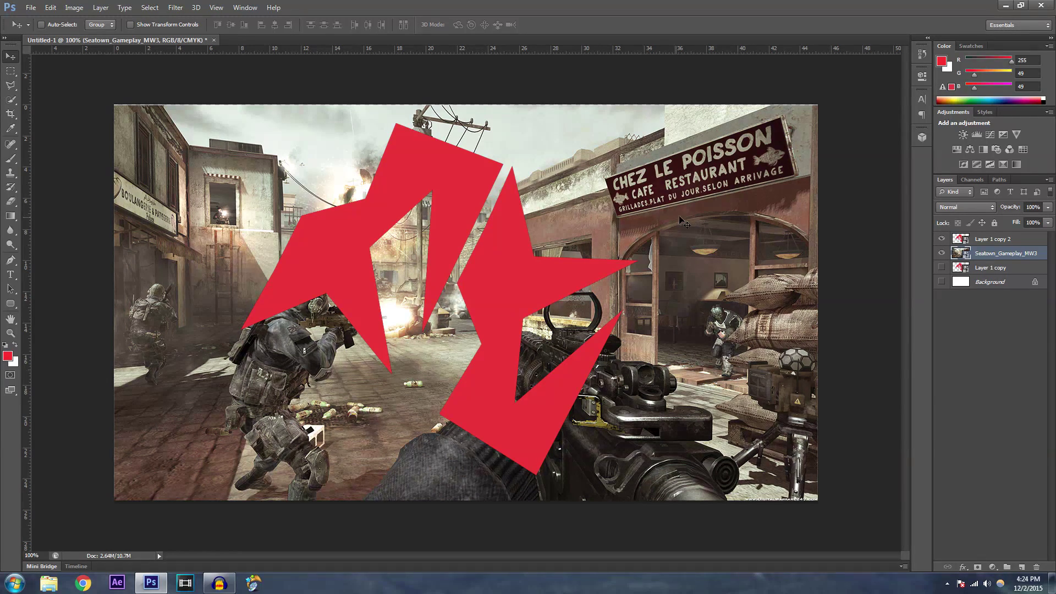
Scale the Layer 1 copy 2 logo to about 20% and move it into the top-right corner.
left_click(1012, 242)
key("ctrl+t")
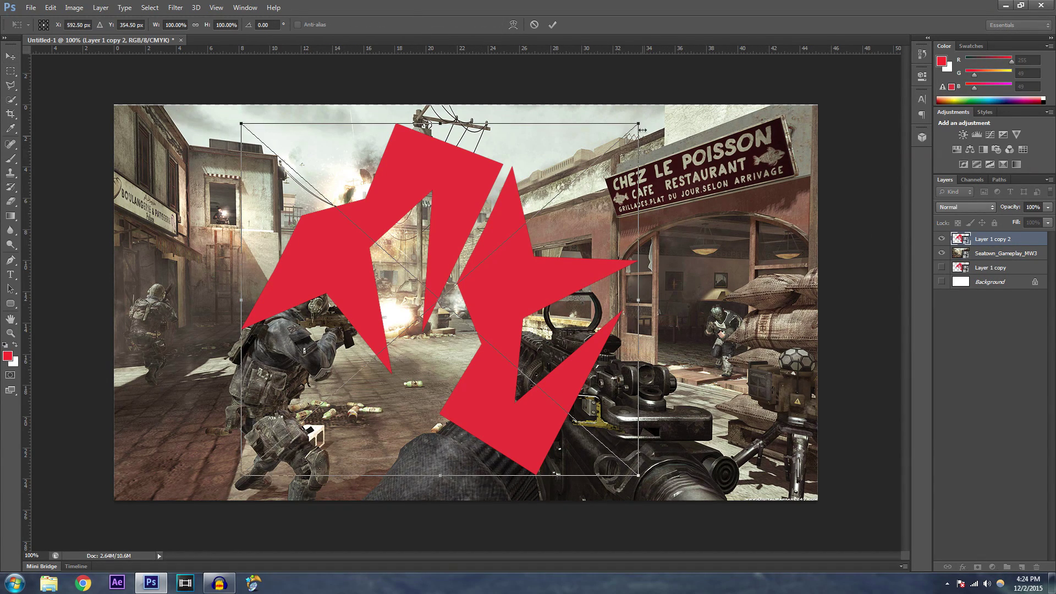
left_click_drag(628, 130, 791, 144)
left_click_drag(804, 104, 785, 149)
key("Return")
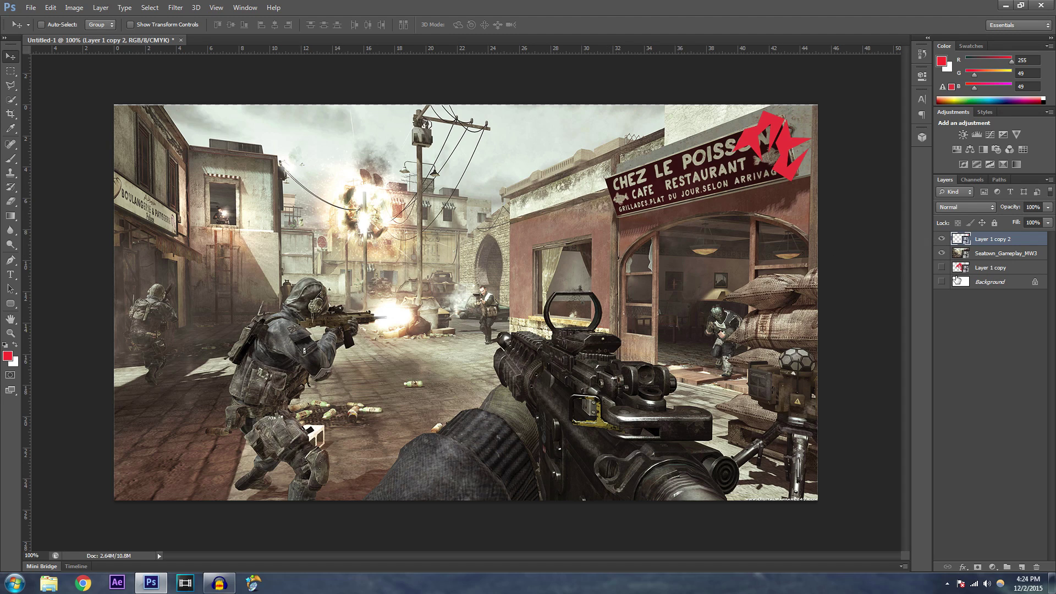
left_click_drag(694, 189, 729, 144)
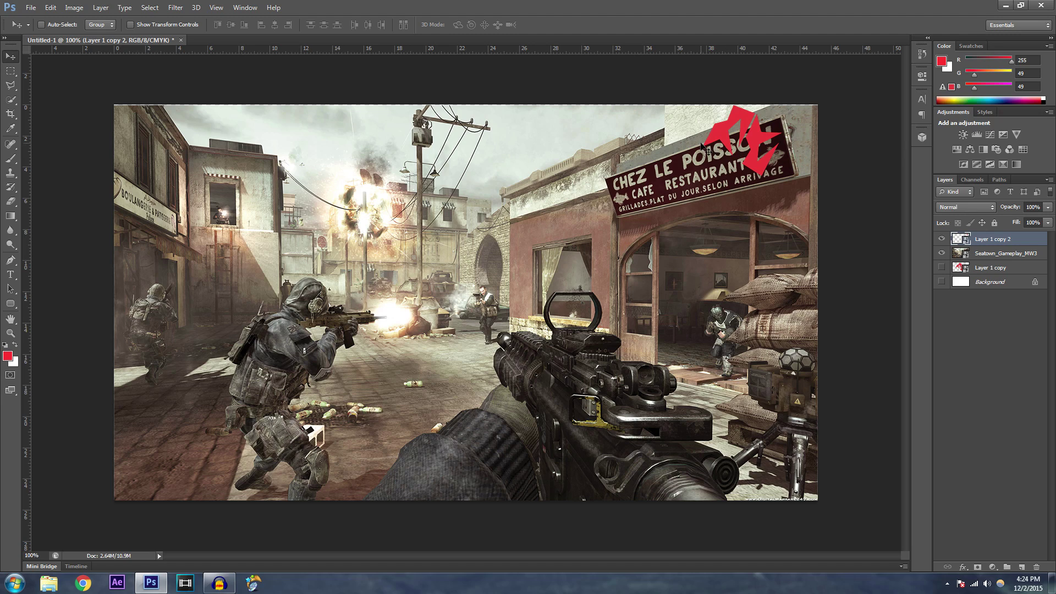
left_click_drag(758, 158, 782, 150)
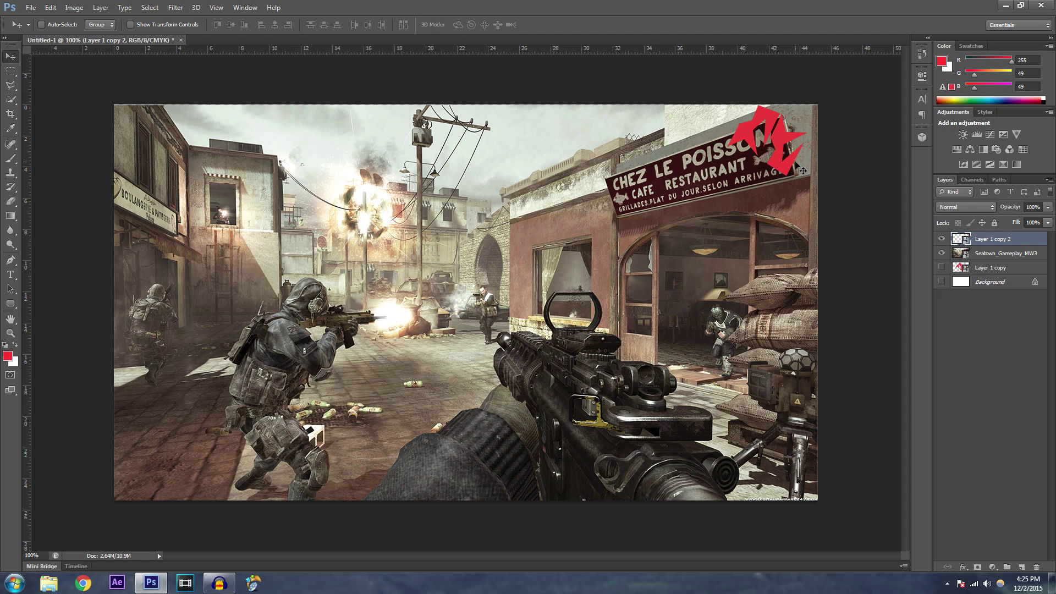
Show only the full-size Layer 1 copy logo, toggling its Drop Shadow effect off and on.
left_click(942, 268, "alt")
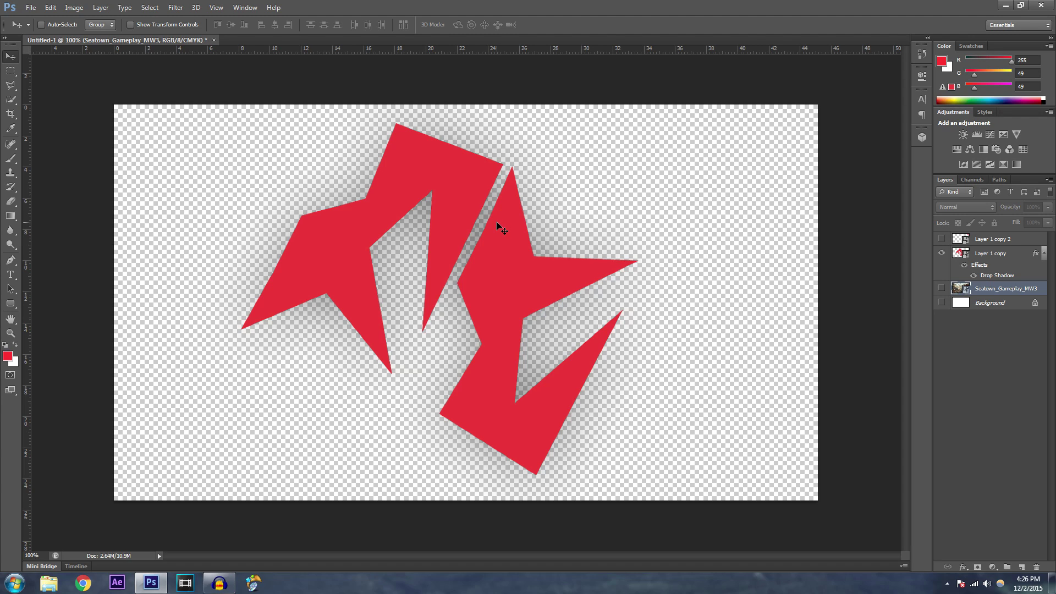
left_click(964, 266)
left_click(964, 266)
Open Layer 1 copy's Drop Shadow settings in Layer Style and adjust the Distance.
double_click(1036, 254)
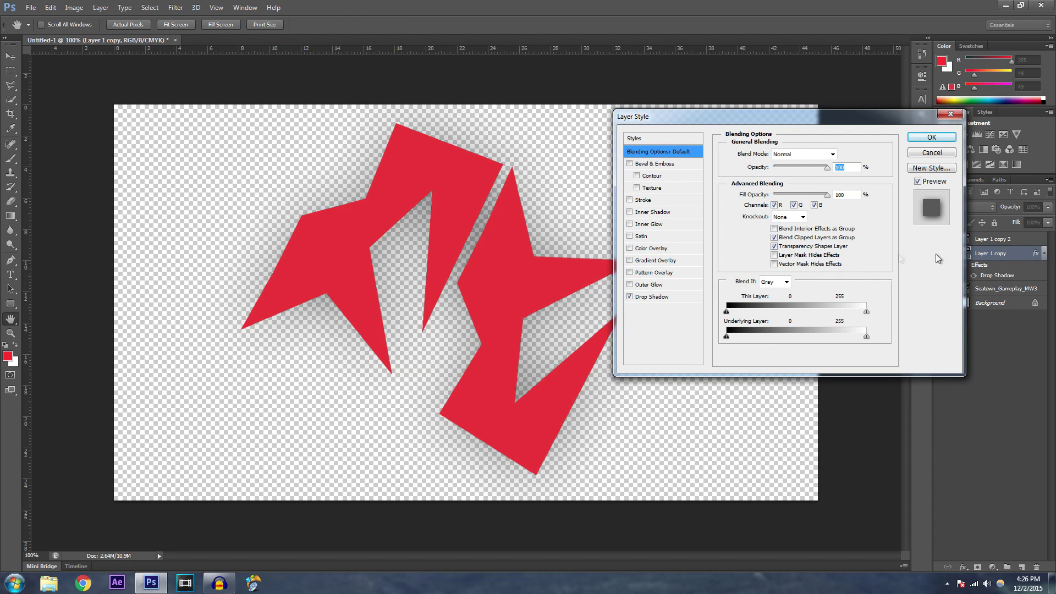
left_click(650, 298)
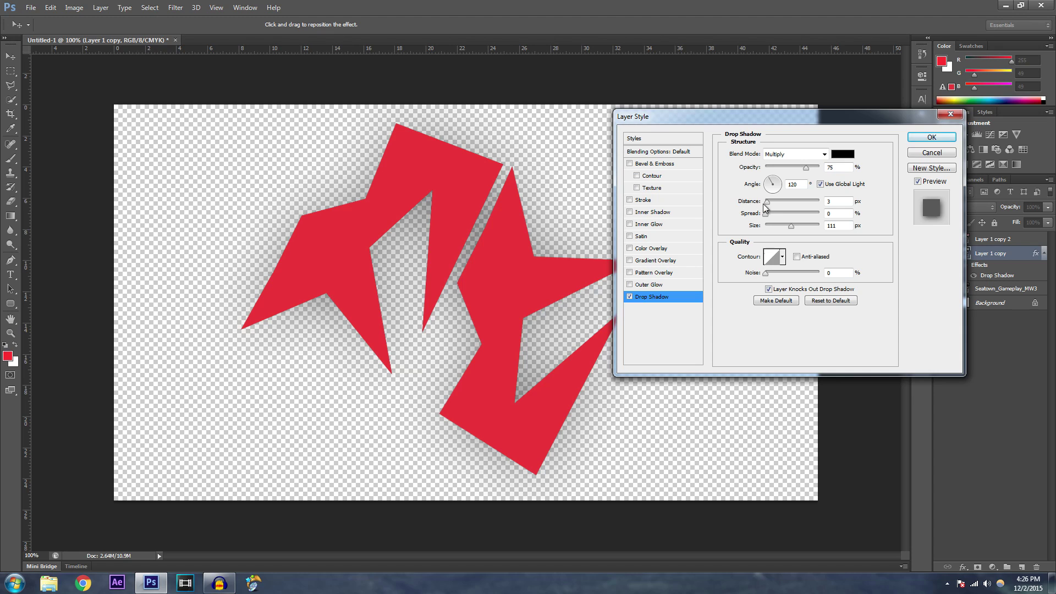
mouse_move(774, 204)
left_mouse_down()
mouse_move(822, 212)
mouse_move(769, 203)
left_mouse_up()
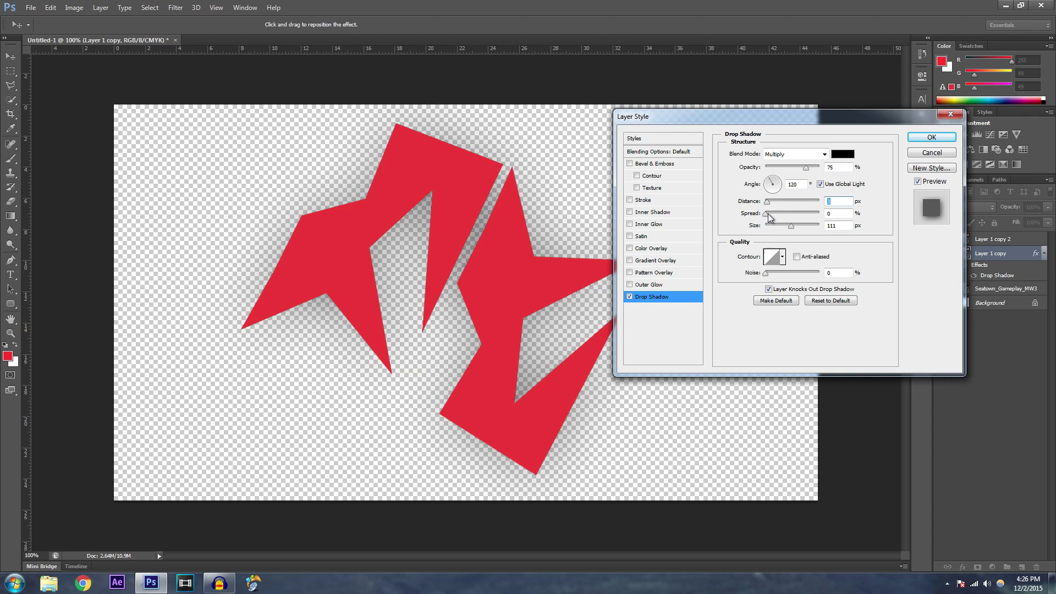